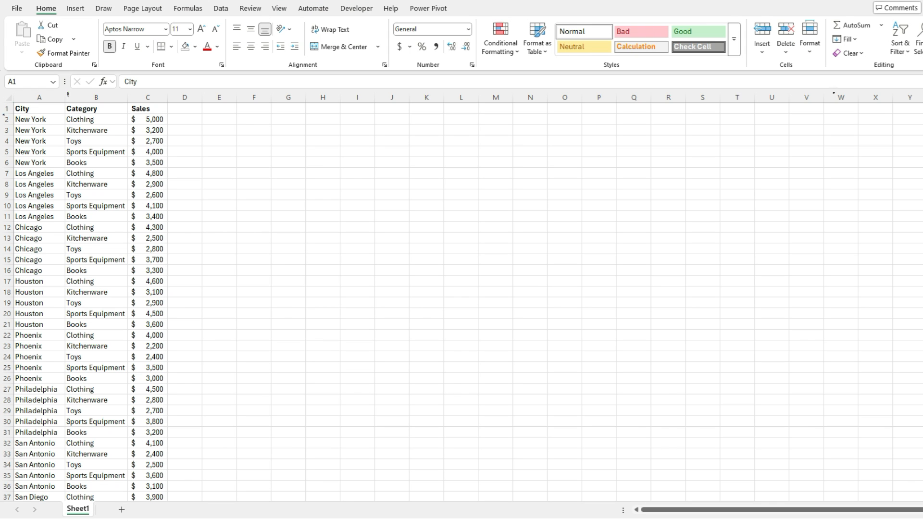
Insert a PivotTable from the city sales data (Sheet1 A1:C96) in the existing worksheet at cell E1
click(47, 151)
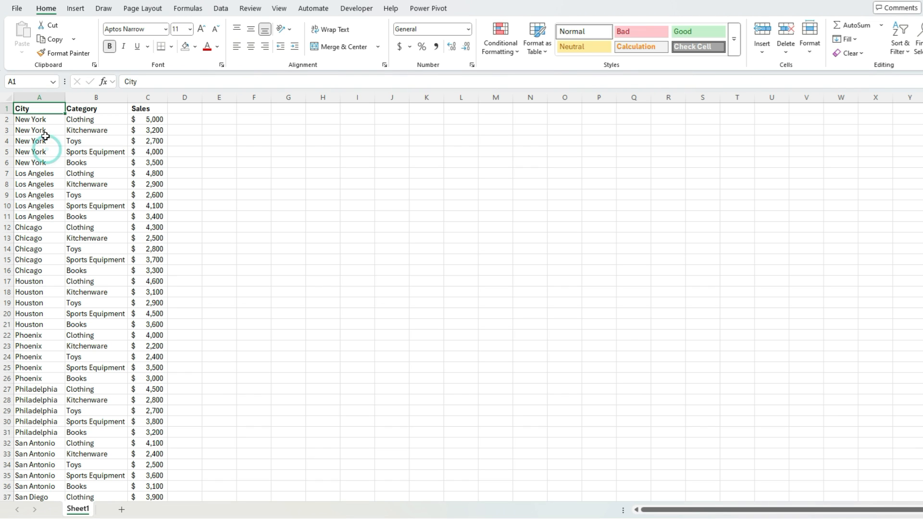
click(75, 8)
click(26, 25)
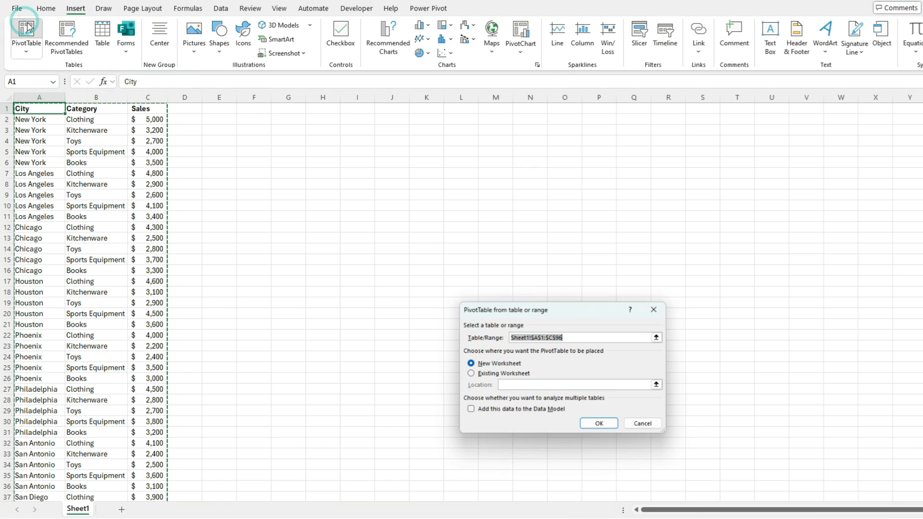
click(483, 374)
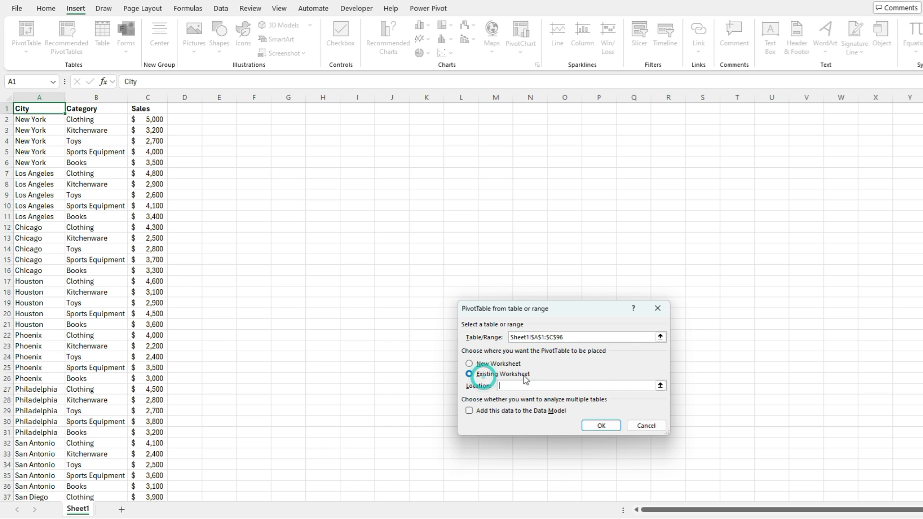
click(660, 385)
click(223, 109)
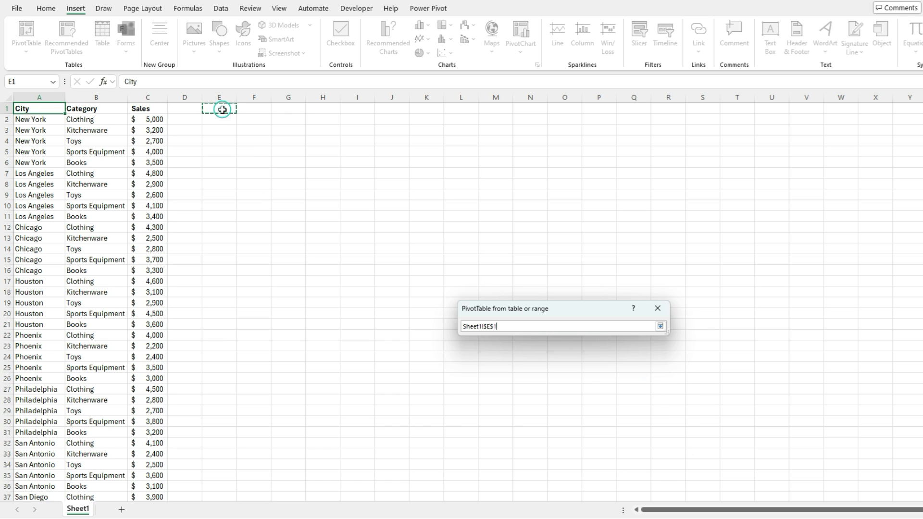
key(Return)
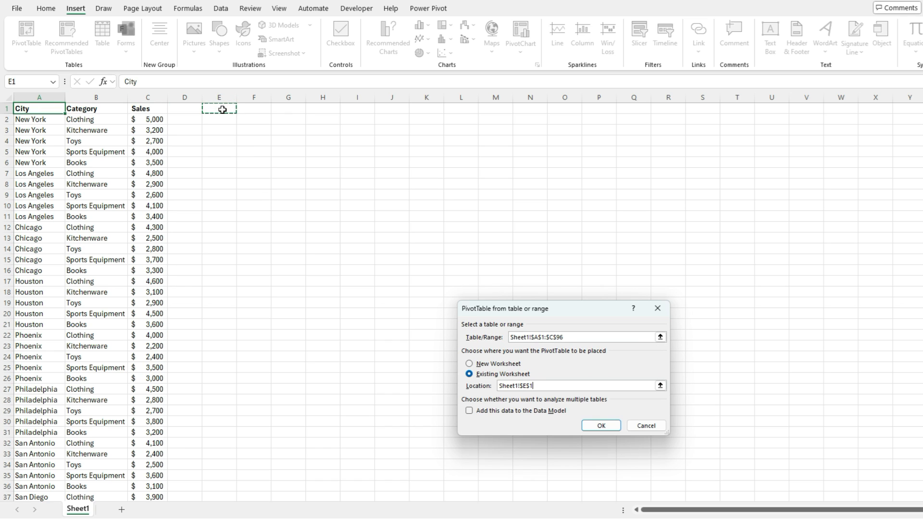
click(601, 425)
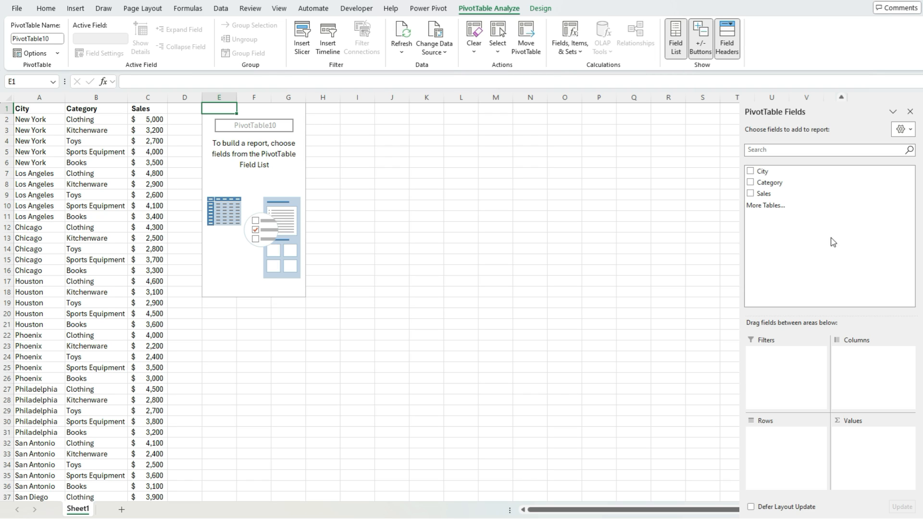
Summarize sales by city in the PivotTable, with Sales as values and City as rows
drag(784, 195, 868, 459)
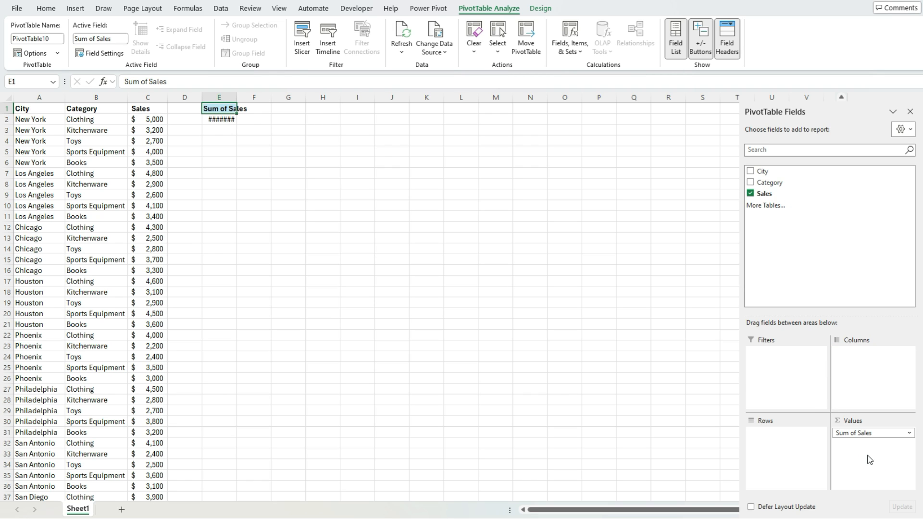
drag(782, 171, 809, 454)
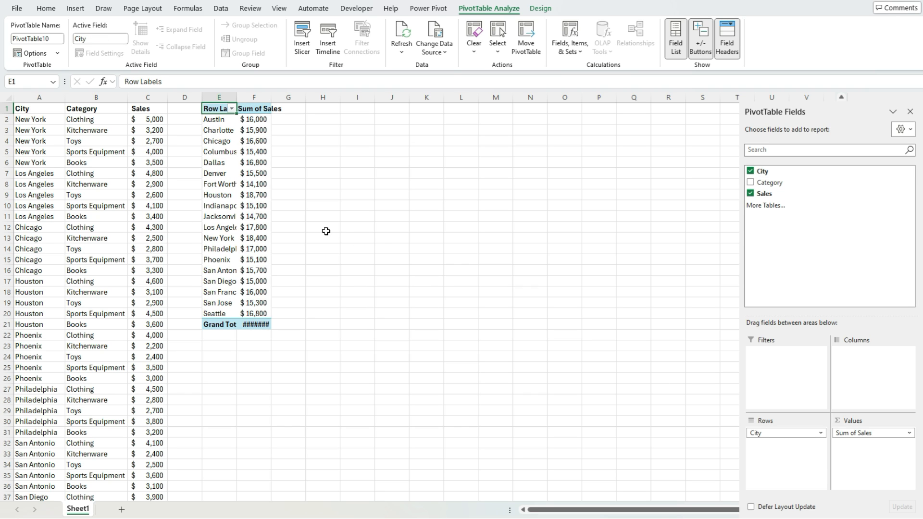
Sort the cities by Sum of Sales from largest to smallest and fit the widths of columns E and F
right_click(255, 187)
mouse_move(309, 291)
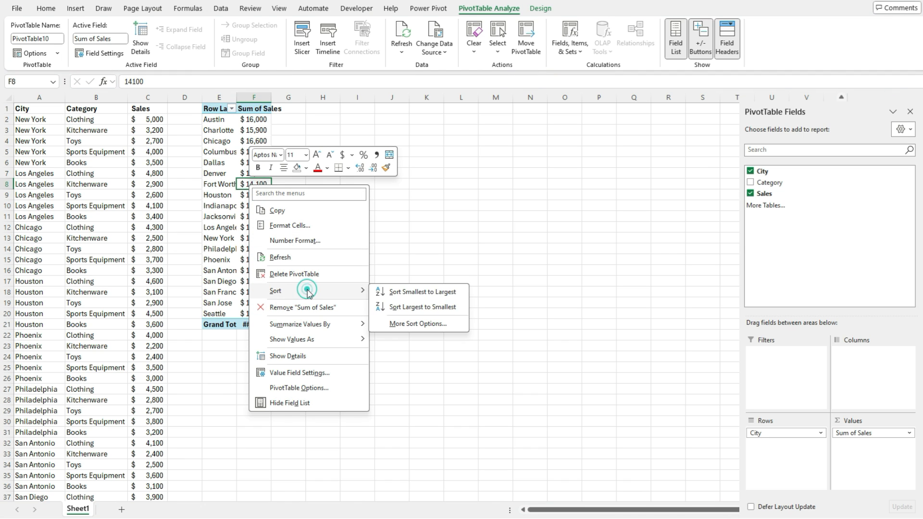
click(423, 307)
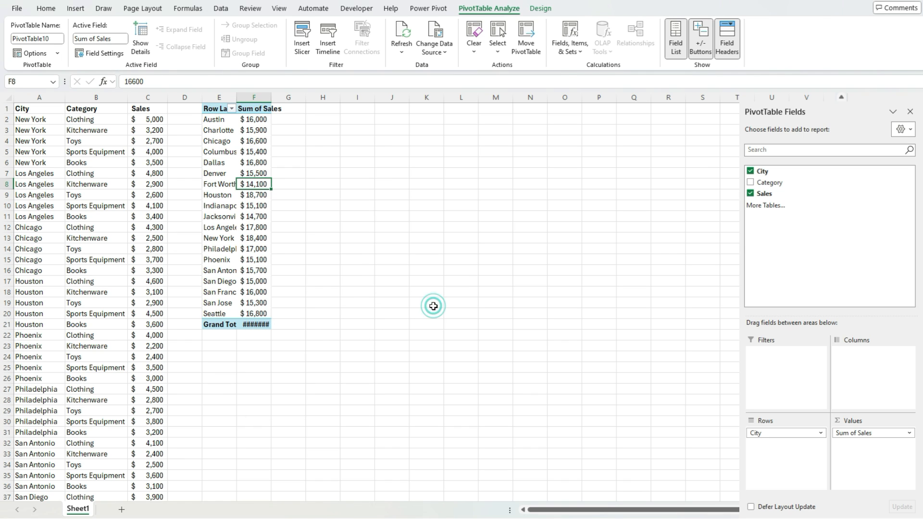
double_click(271, 96)
double_click(236, 96)
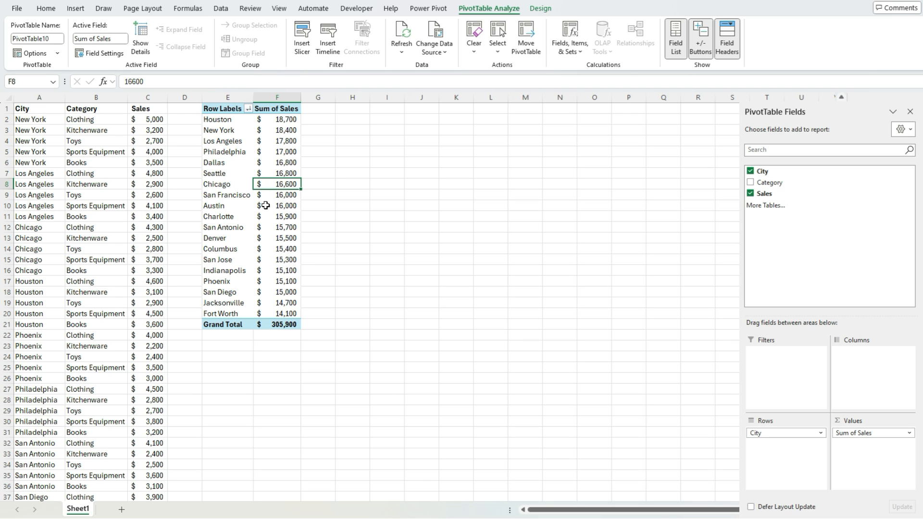
Add Category to the PivotTable rows above City and fit the column widths to the labels
click(233, 196)
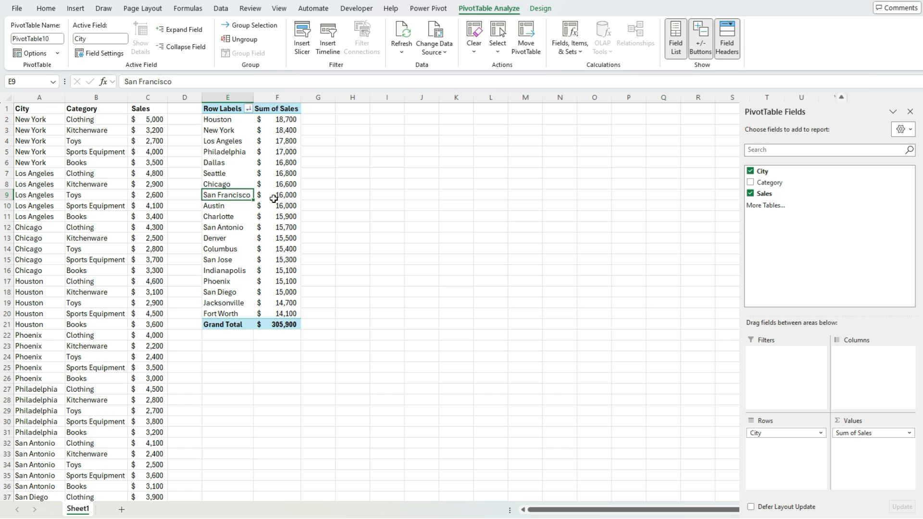
mouse_move(273, 198)
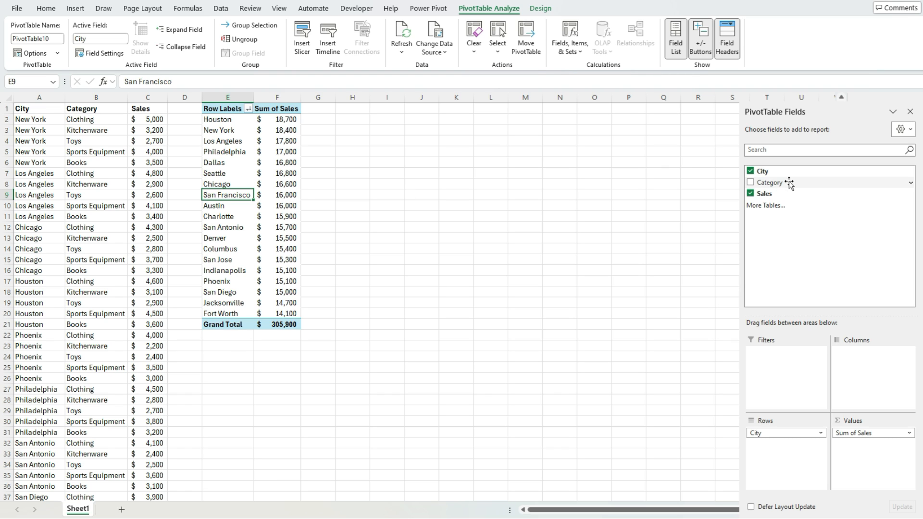
drag(788, 183, 777, 433)
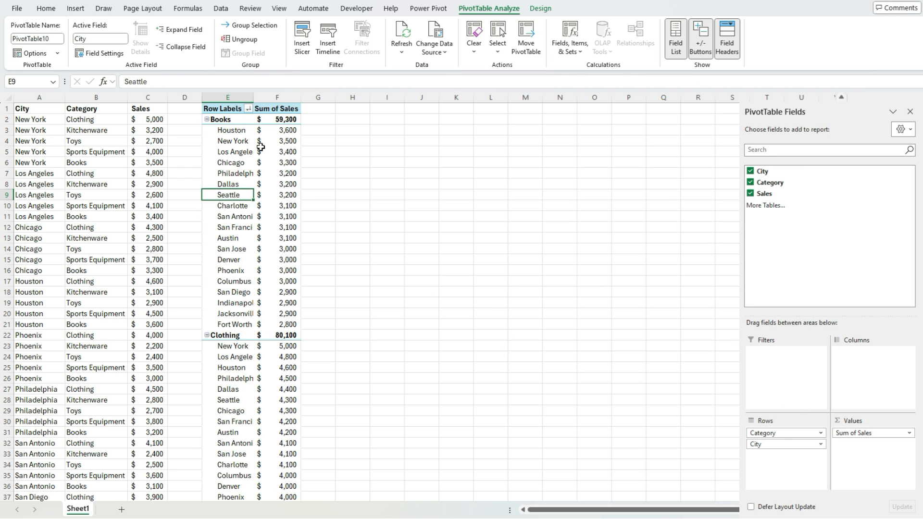
mouse_move(261, 146)
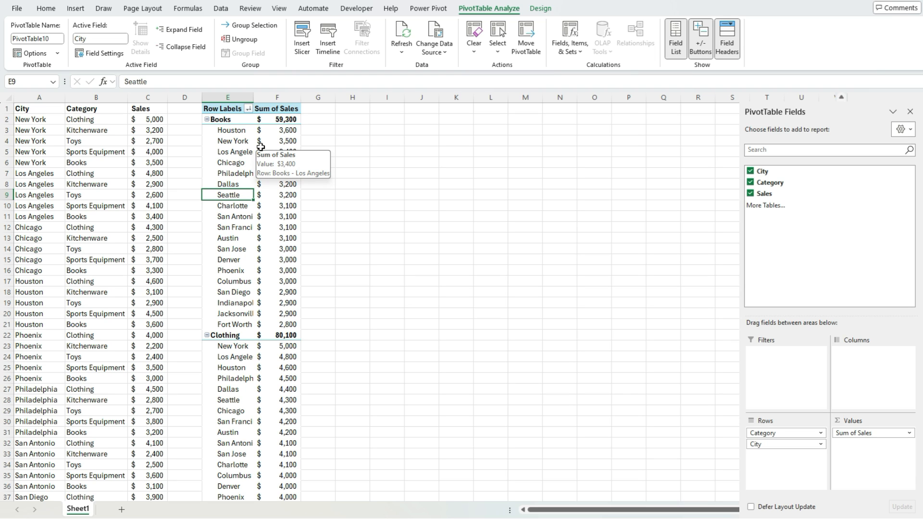
mouse_move(276, 206)
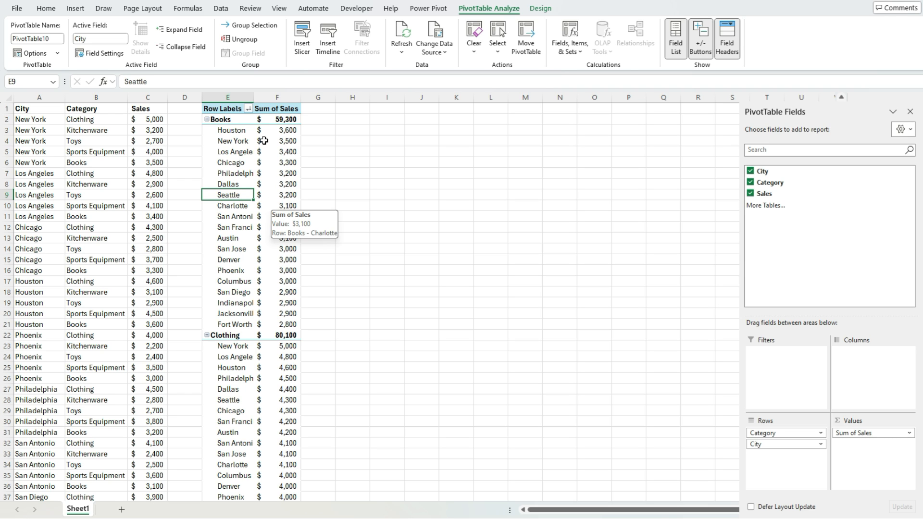
double_click(254, 96)
double_click(322, 99)
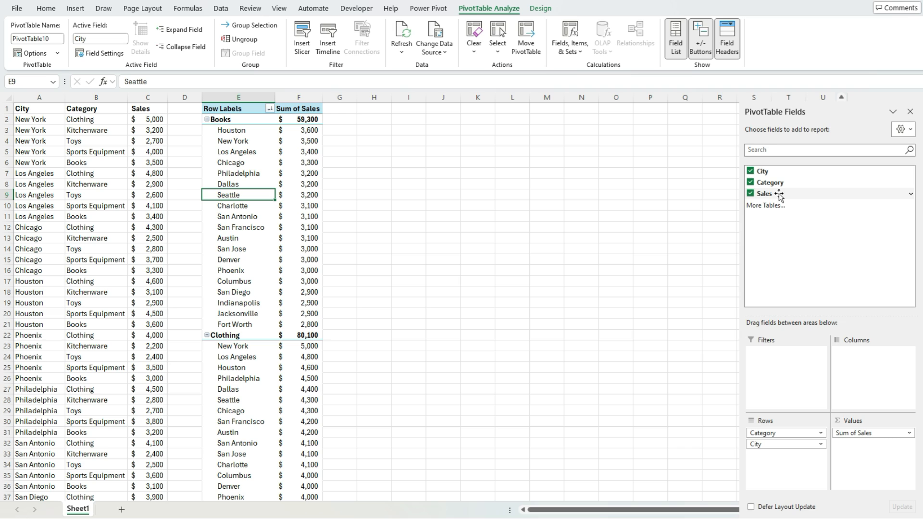
Add Sales to the PivotTable values a second time and name the new value field "% of Base Sales"
drag(775, 195, 875, 469)
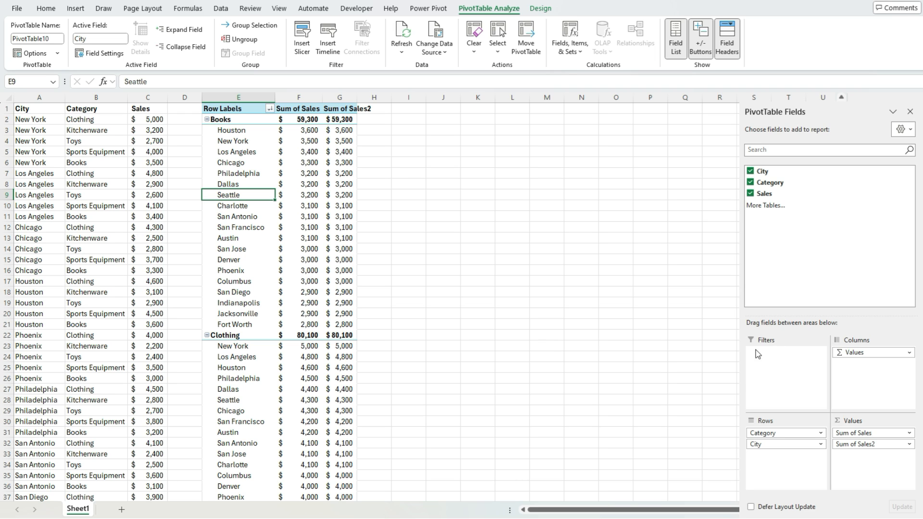
right_click(346, 196)
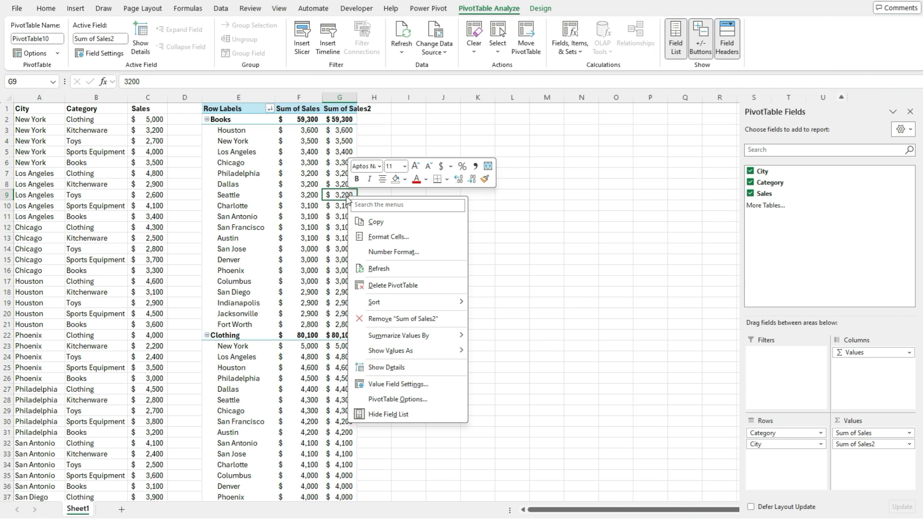
click(398, 383)
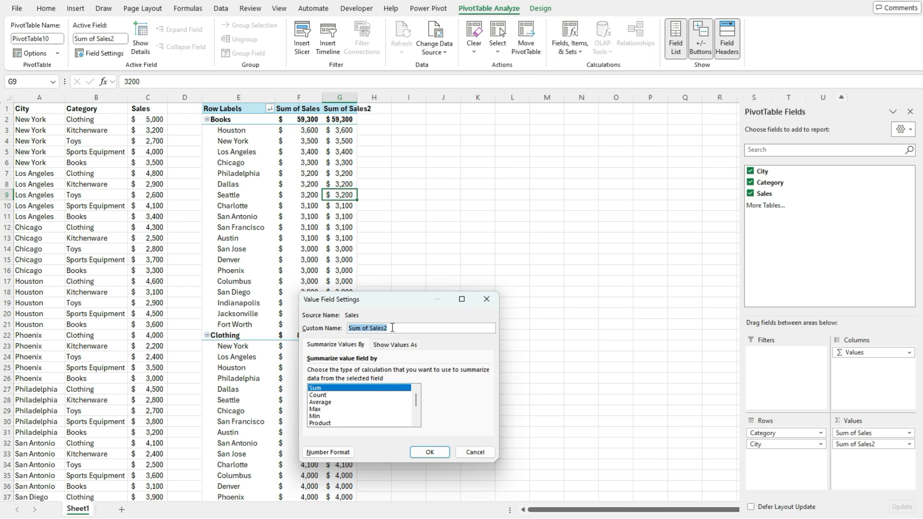
text(%)
Show the % of Base Sales values as % Of, with City as base field and San Francisco as base item
click(405, 346)
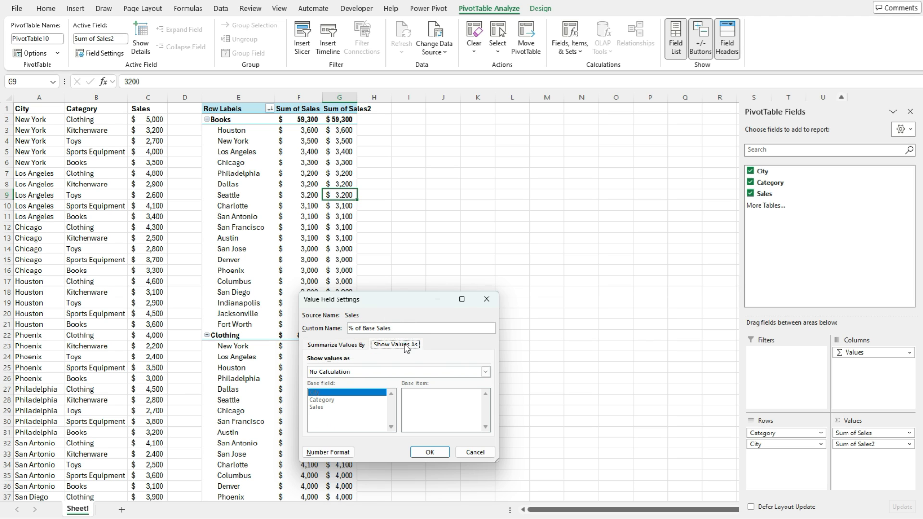
click(387, 372)
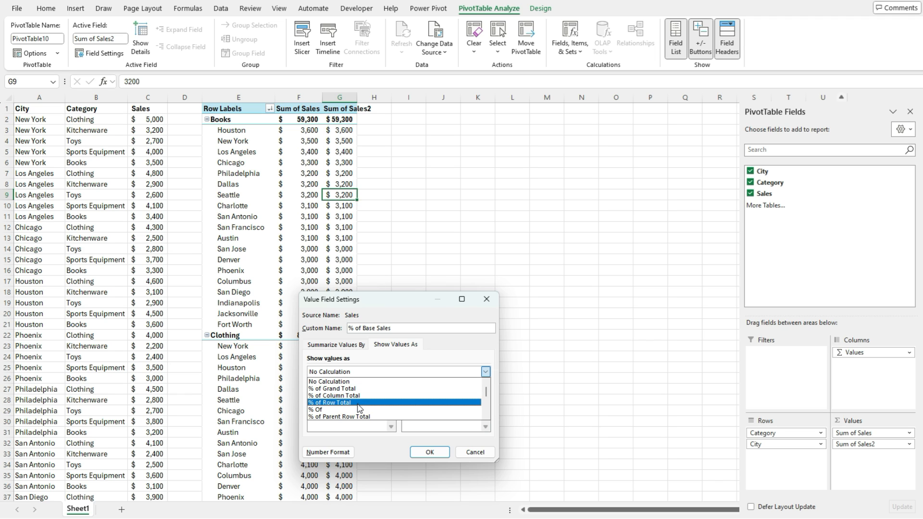
click(321, 410)
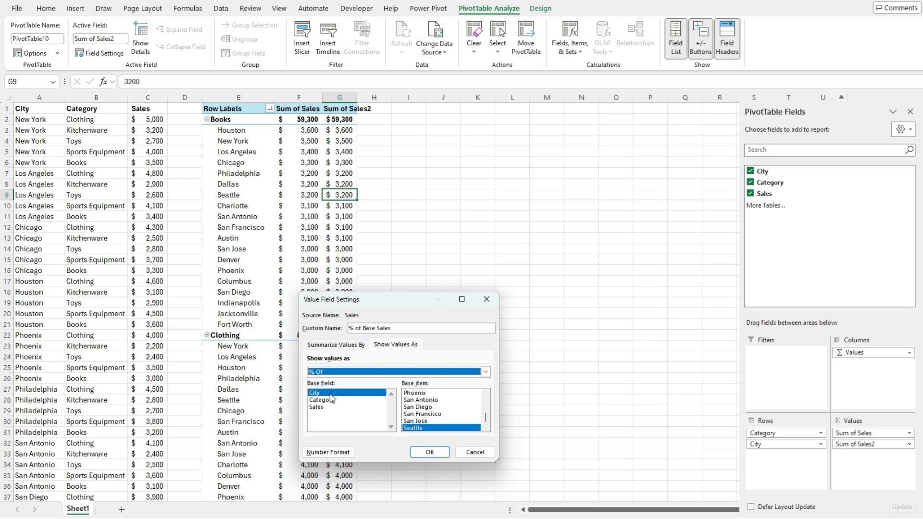
click(427, 413)
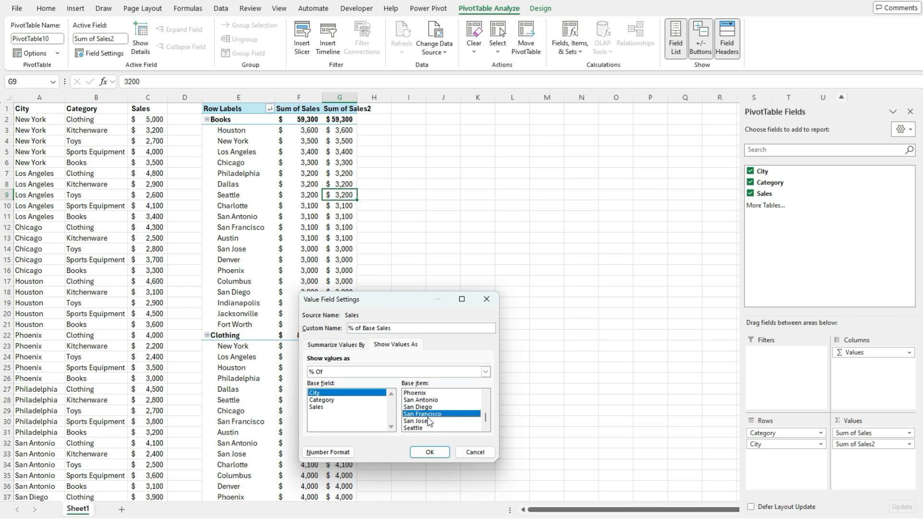
click(429, 452)
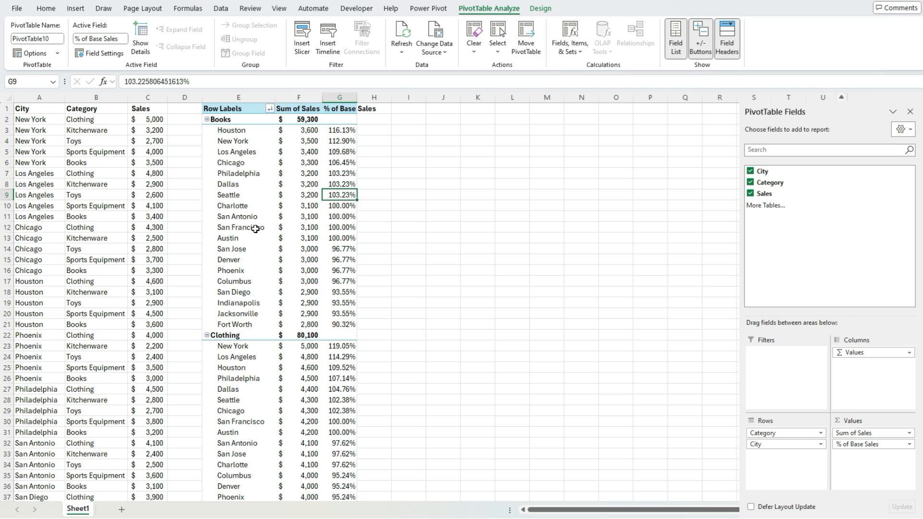
Examine each city's percentage of San Francisco's sales within the Books, Clothing and Kitchenware categories
drag(304, 206, 299, 240)
click(340, 239)
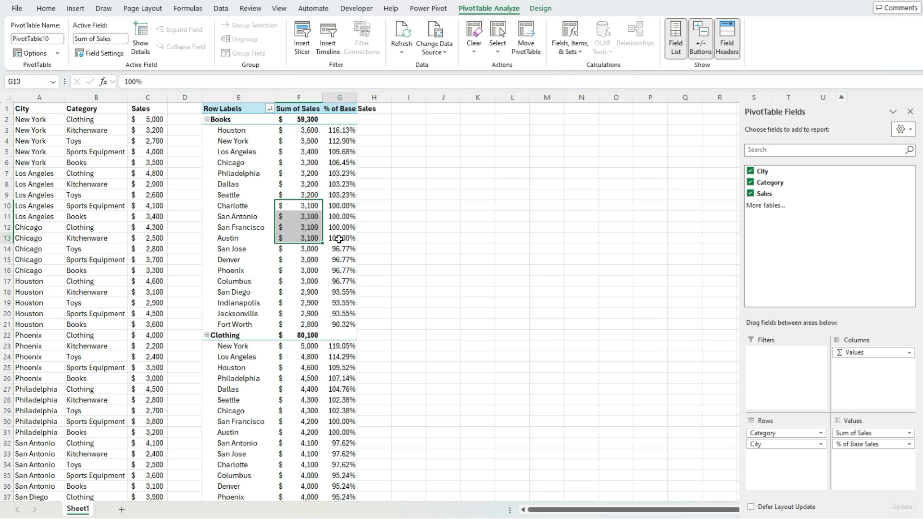
mouse_move(346, 227)
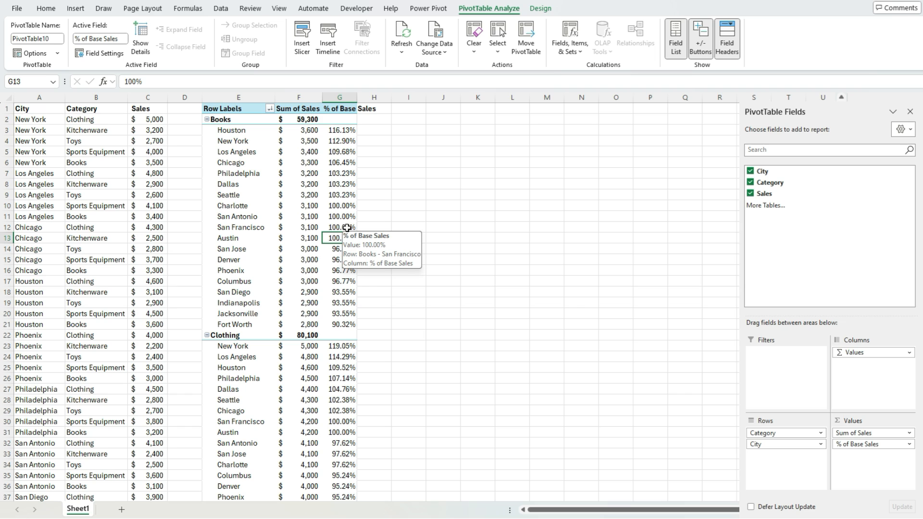
click(347, 132)
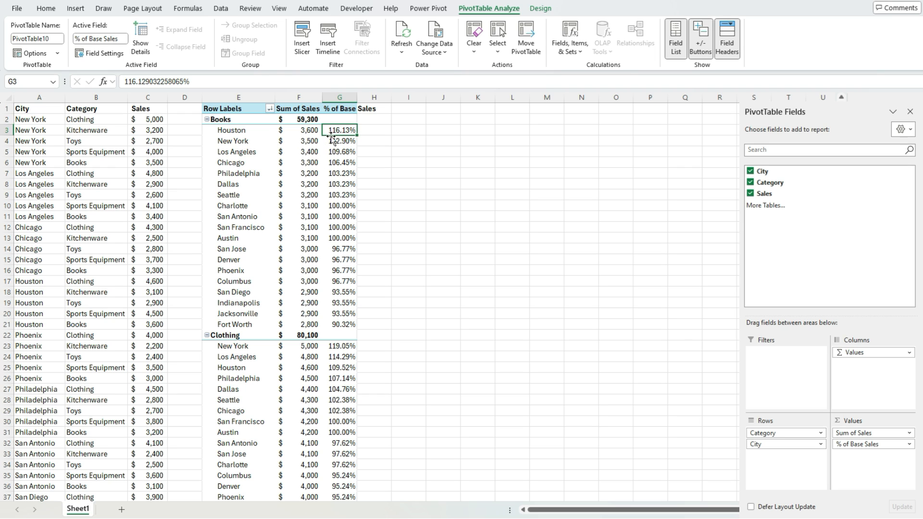
mouse_move(319, 134)
mouse_move(319, 228)
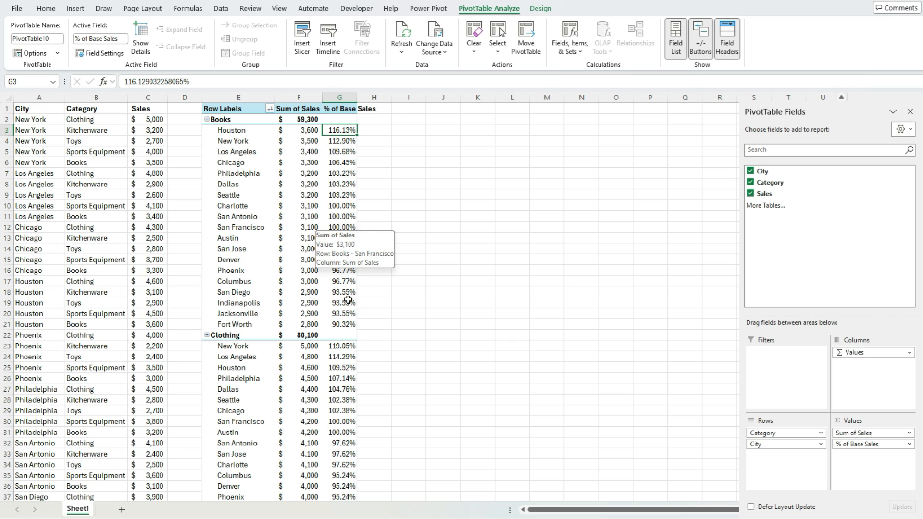
click(350, 324)
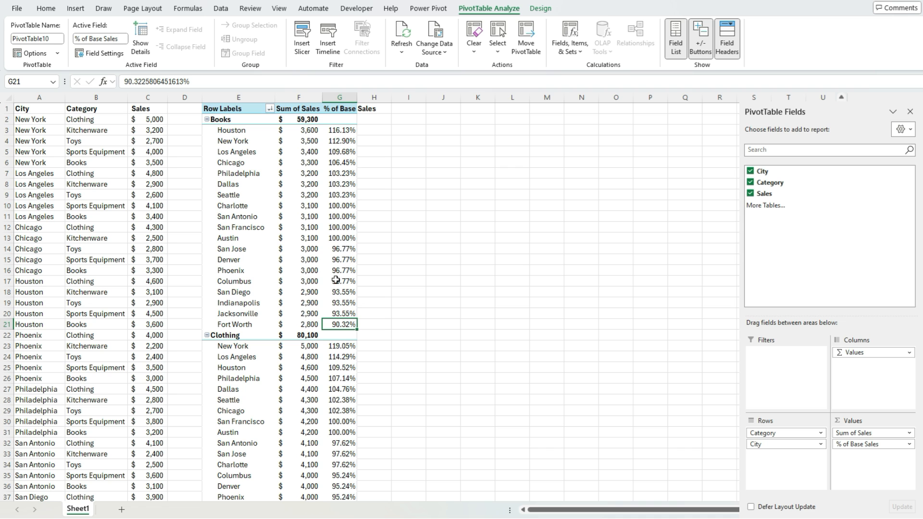
scroll(336, 283, down, 5)
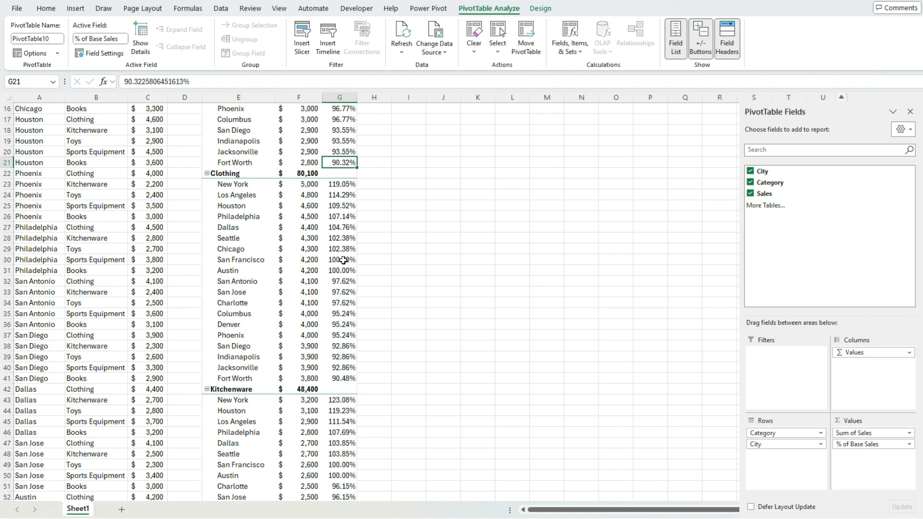
mouse_move(344, 259)
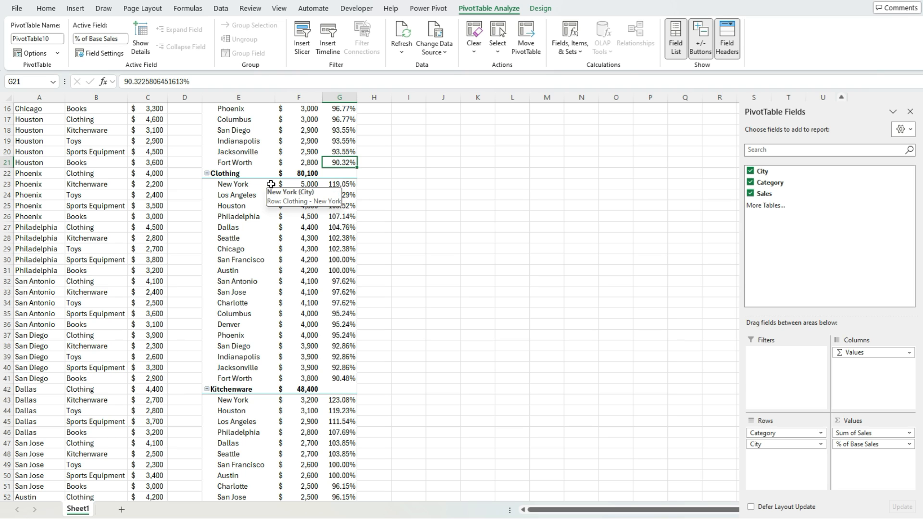
mouse_move(340, 186)
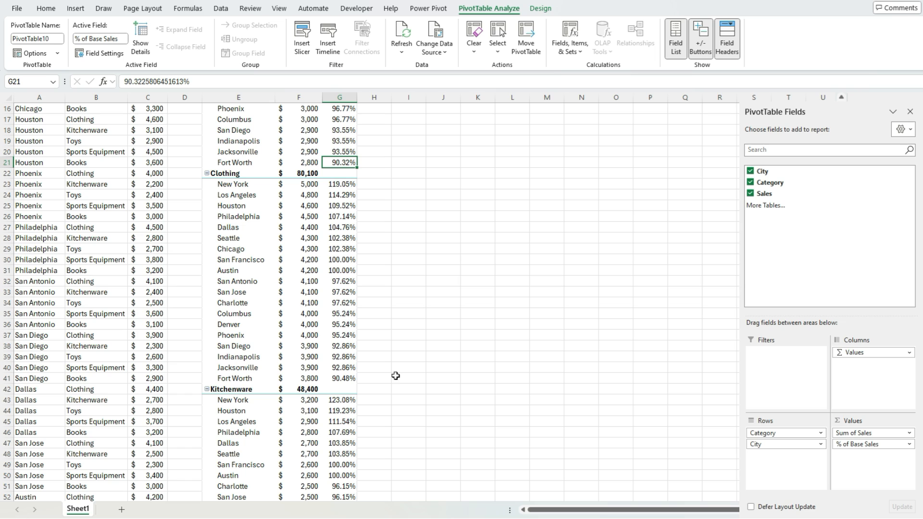
click(246, 402)
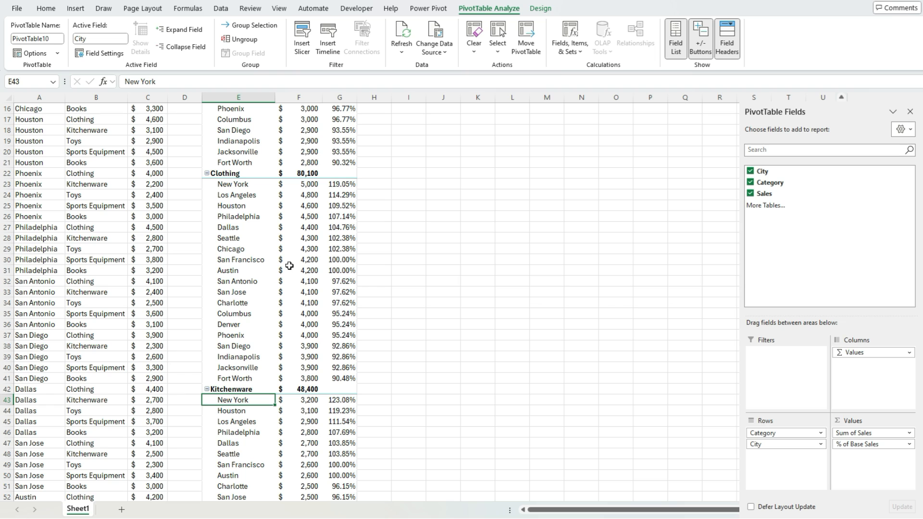
mouse_move(290, 273)
key(ctrl+Home)
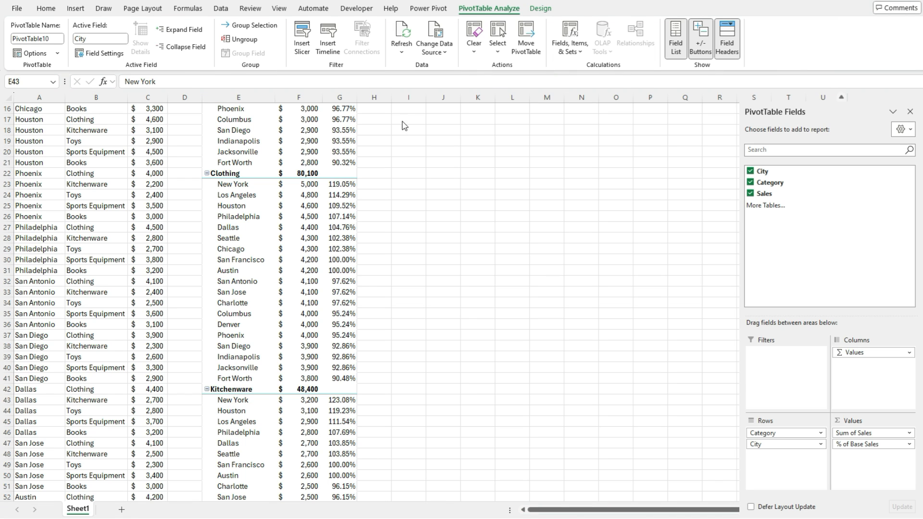
Change the base item of the % of Base Sales calculation to Seattle, keeping % Of with City as base field
click(281, 383)
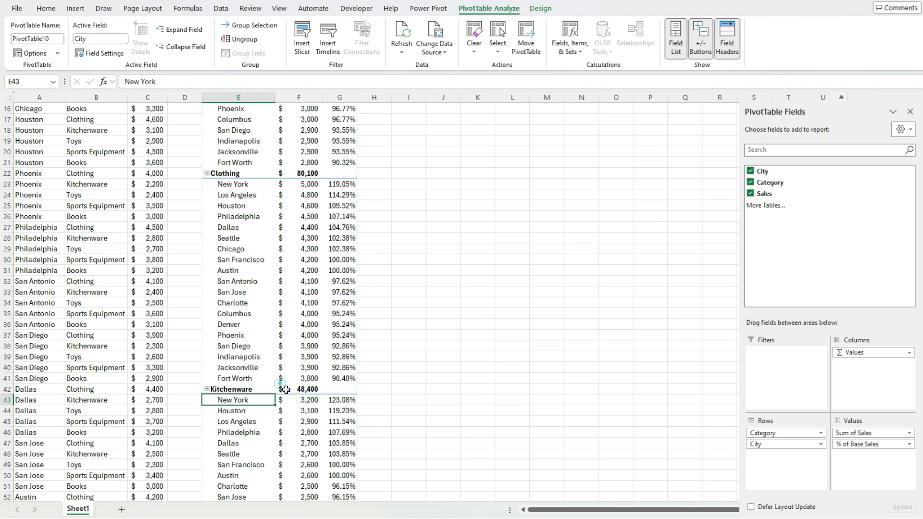
right_click(338, 404)
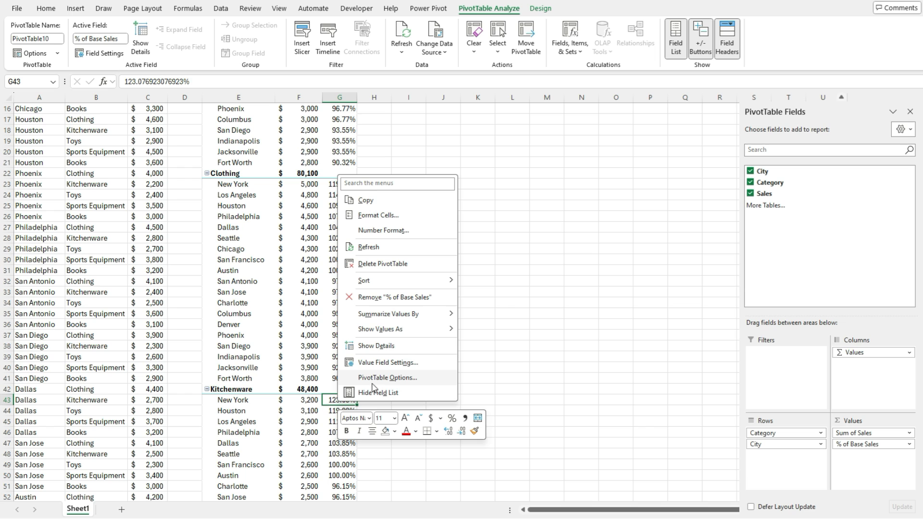
mouse_move(416, 332)
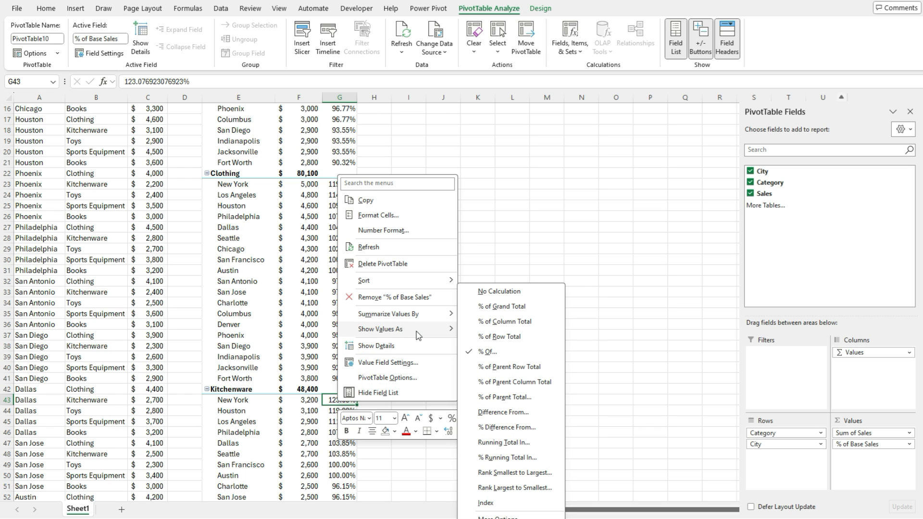
click(488, 351)
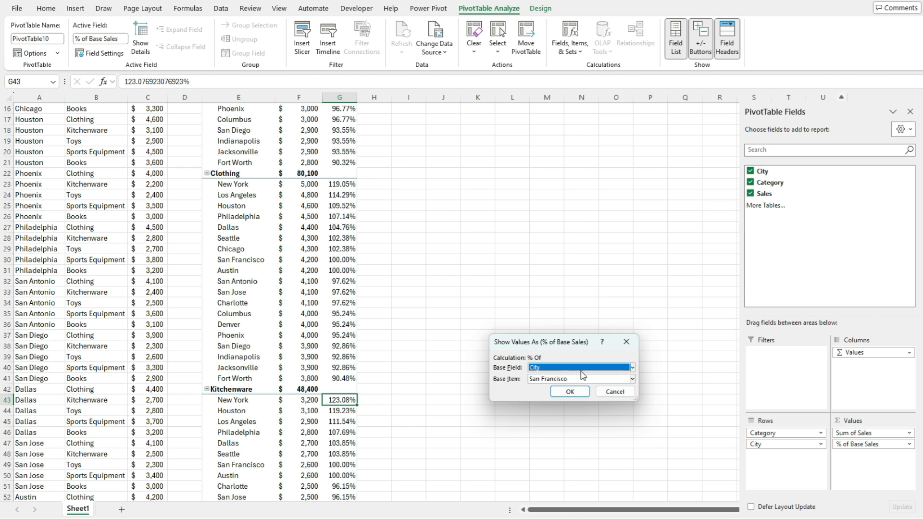
click(595, 379)
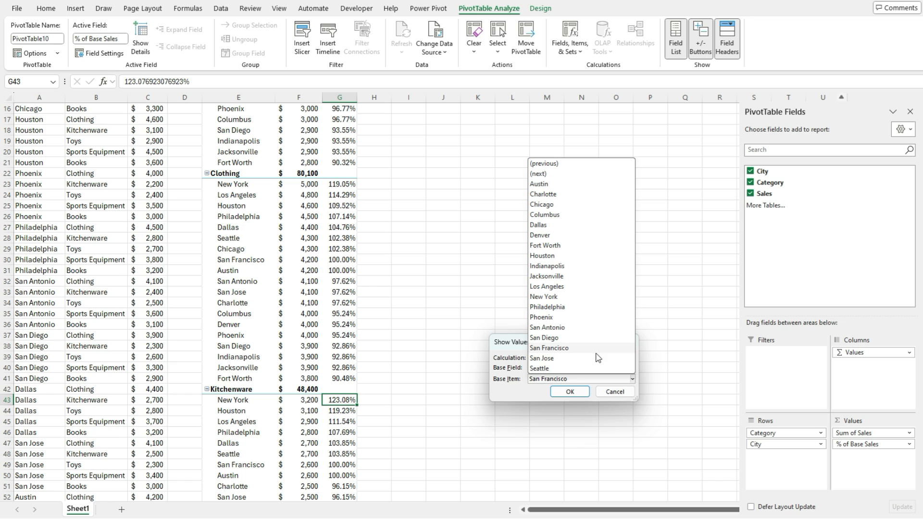
click(572, 368)
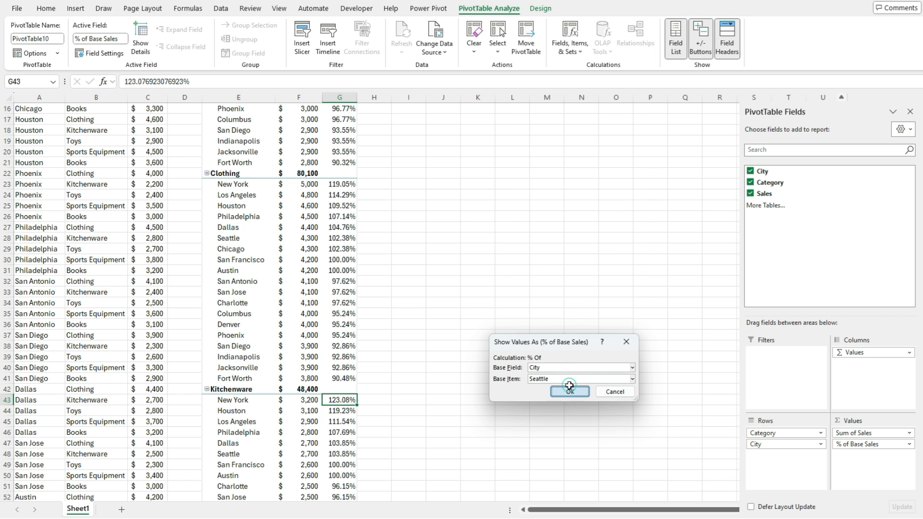
click(570, 391)
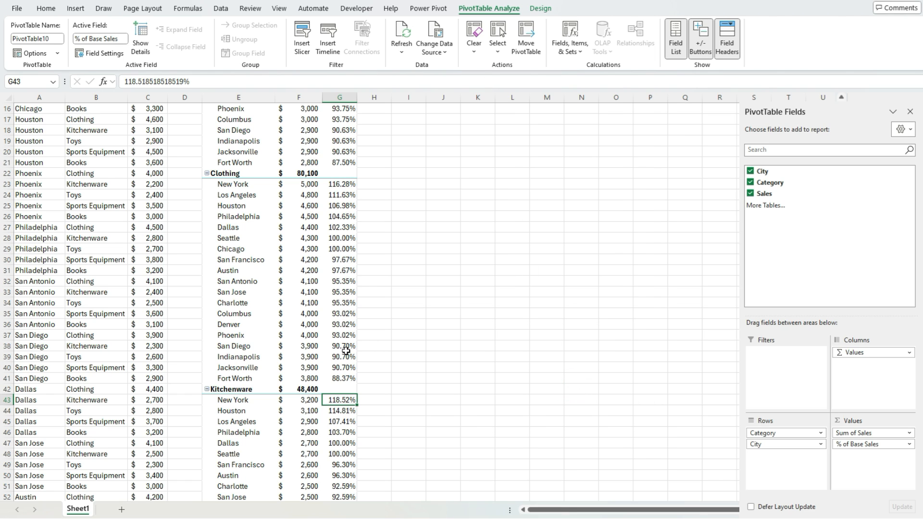
mouse_move(346, 350)
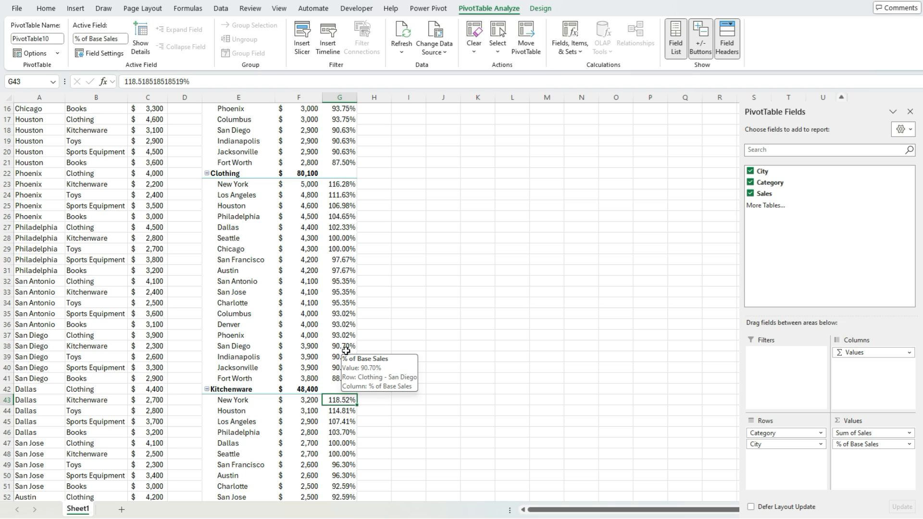